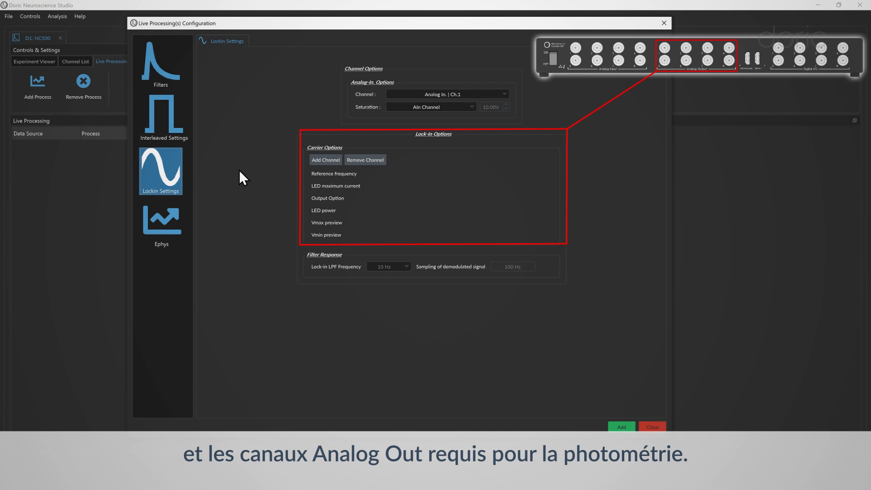
Select Analog In. Ch.1 as the lock-in input channel and set its saturation to Doric Detector
{"action": "left_click", "coordinate": [436, 93]}
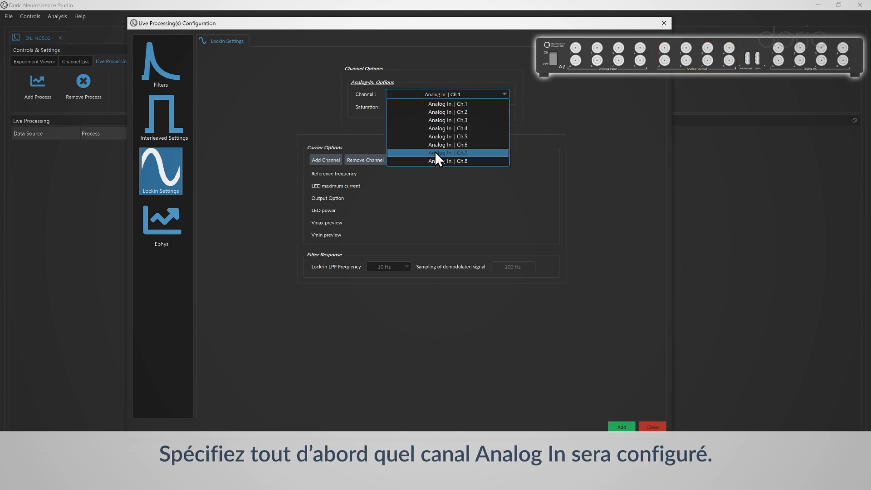
{"action": "left_click", "coordinate": [442, 103]}
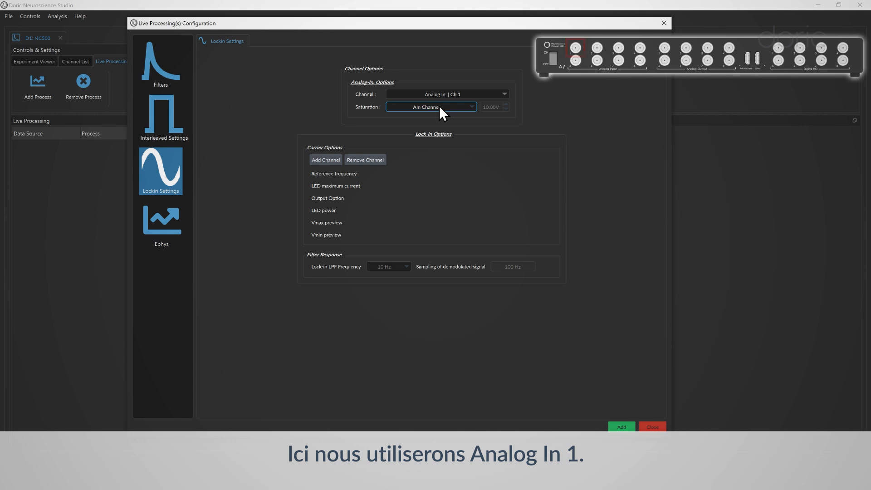
{"action": "left_click", "coordinate": [439, 105]}
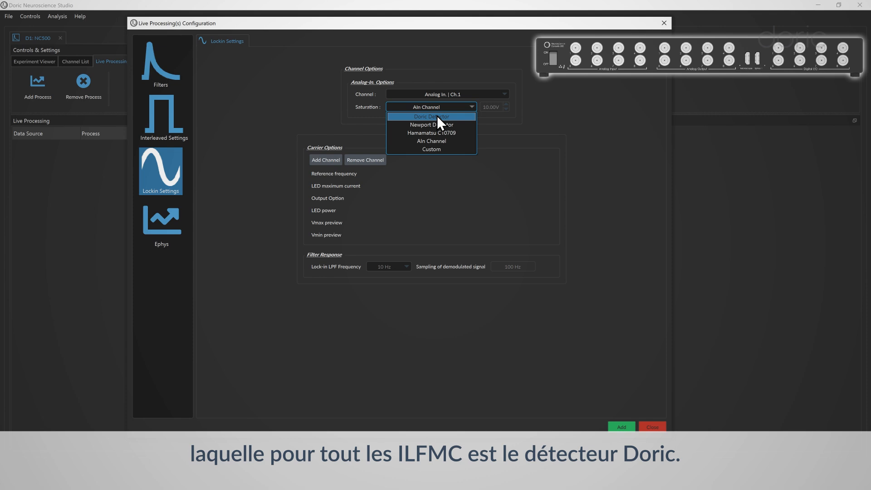
{"action": "left_click", "coordinate": [436, 116]}
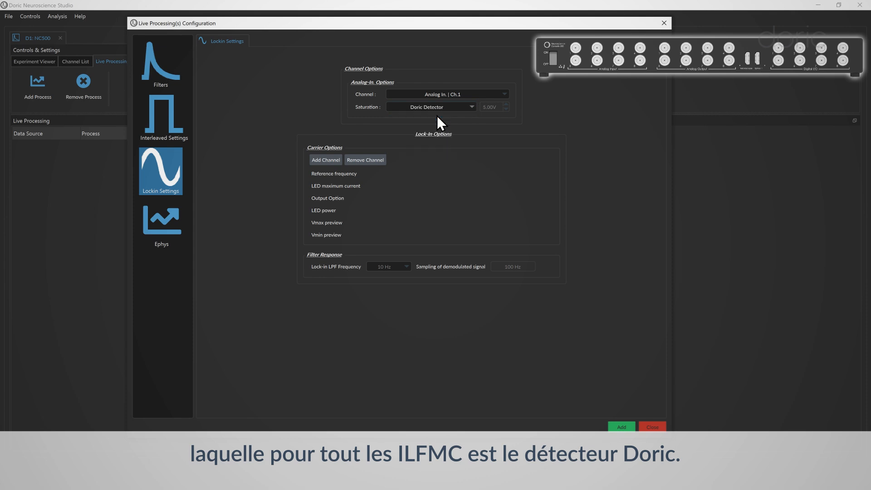
Add two carrier channels and set the reference frequency to 208.768 Hz for Analog Out. Ch.1 and 571.429 Hz for Ch.2
{"action": "left_click", "coordinate": [322, 162]}
{"action": "left_click", "coordinate": [320, 165]}
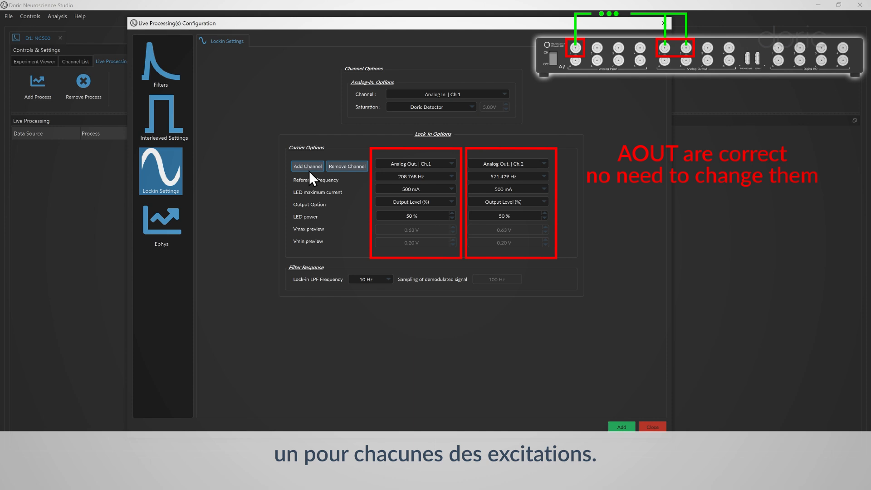
{"action": "left_click", "coordinate": [404, 176]}
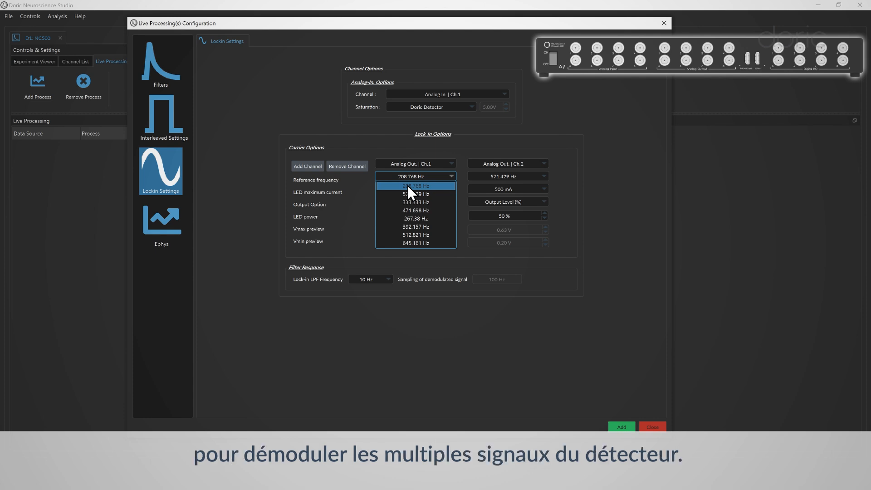
{"action": "left_click", "coordinate": [407, 185]}
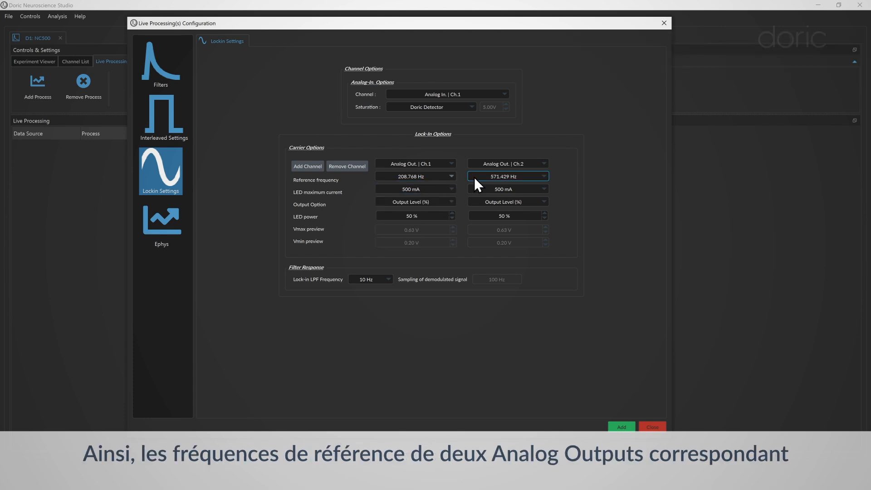
{"action": "left_click", "coordinate": [474, 177]}
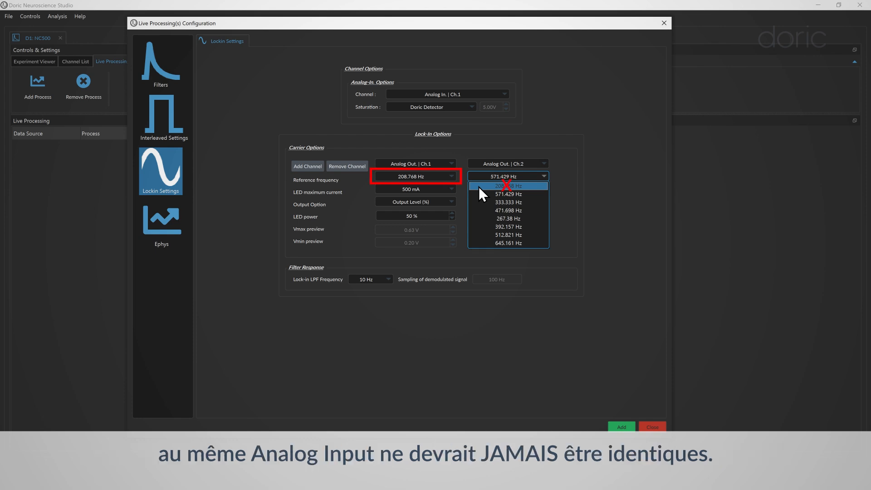
{"action": "left_click", "coordinate": [484, 193]}
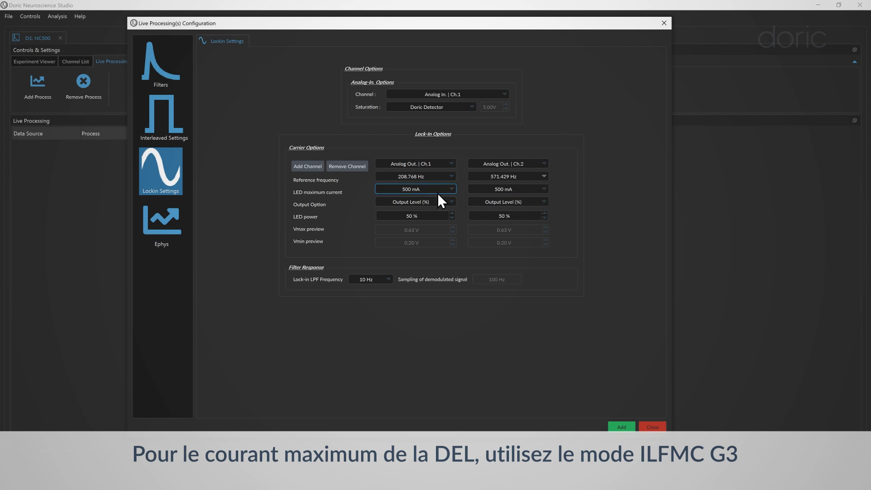
Set the LED maximum current of both carrier channels to ilFMC-G3
{"action": "left_click", "coordinate": [426, 189]}
{"action": "left_click", "coordinate": [418, 223]}
{"action": "left_click", "coordinate": [482, 188]}
{"action": "left_click", "coordinate": [483, 223]}
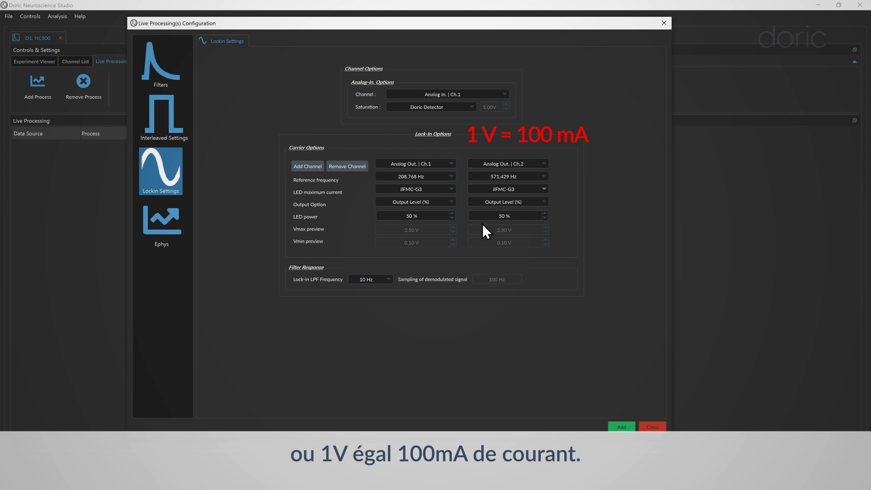
Use Output Level (%) as the output option for both carrier channels and set each LED power to 20 %
{"action": "left_click", "coordinate": [429, 202]}
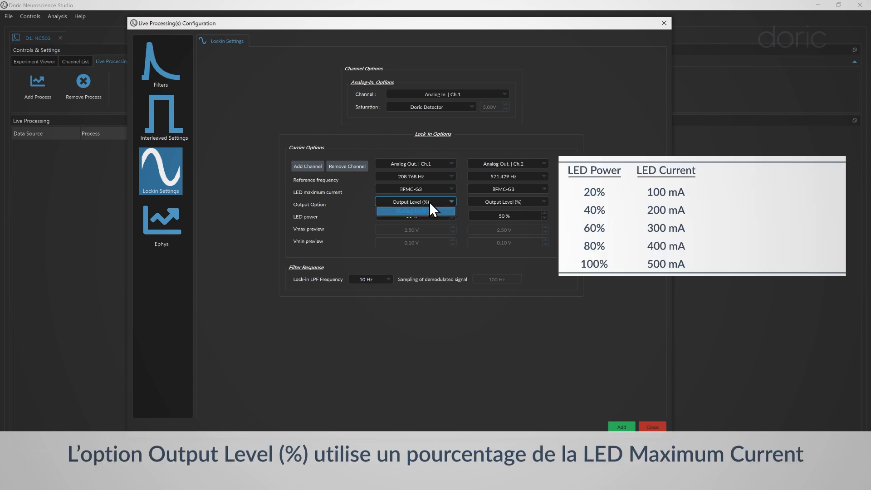
{"action": "left_click", "coordinate": [470, 207]}
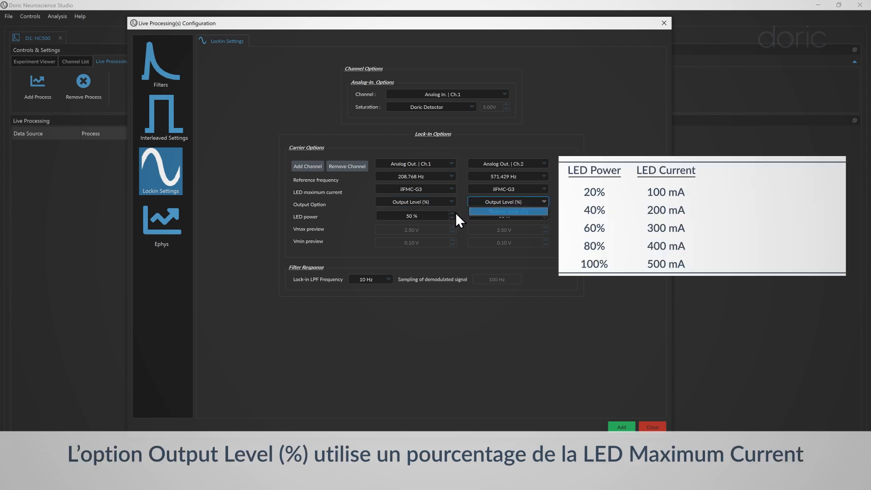
{"action": "left_click", "coordinate": [452, 217]}
{"action": "left_click", "coordinate": [453, 217]}
{"action": "left_click", "coordinate": [453, 217]}
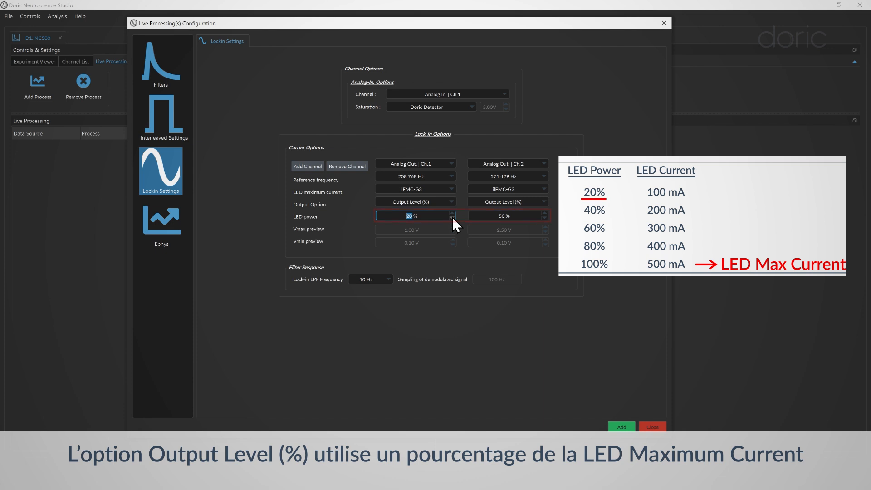
{"action": "left_click", "coordinate": [545, 218]}
{"action": "left_click", "coordinate": [545, 218]}
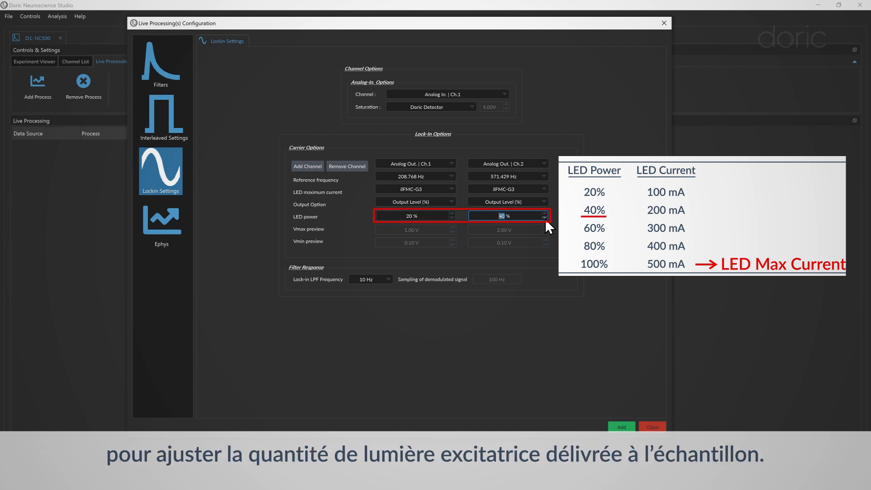
{"action": "left_click", "coordinate": [545, 219]}
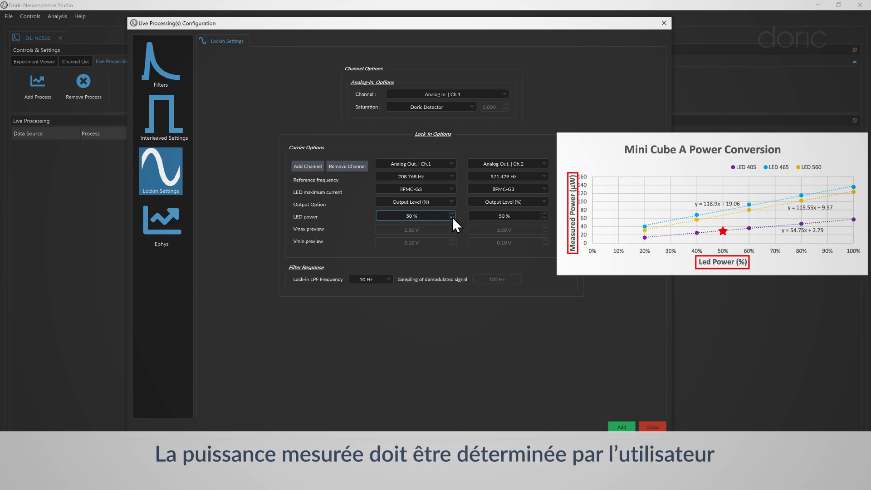
{"action": "left_click", "coordinate": [452, 217]}
{"action": "left_click", "coordinate": [452, 218]}
{"action": "left_click", "coordinate": [452, 217]}
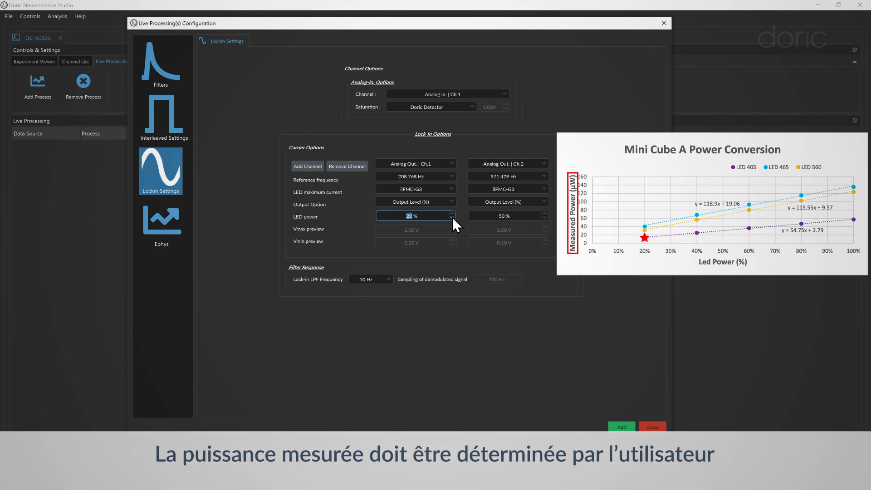
{"action": "left_click", "coordinate": [545, 218]}
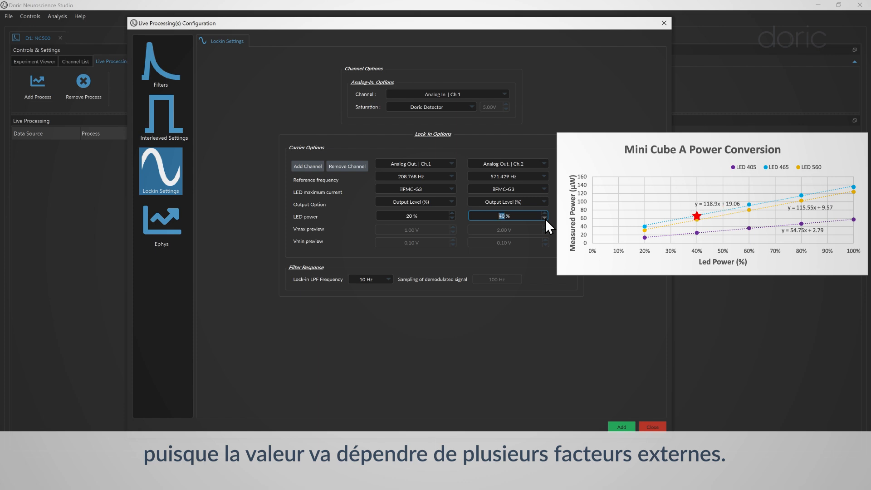
{"action": "left_click", "coordinate": [544, 218]}
{"action": "left_click", "coordinate": [544, 218]}
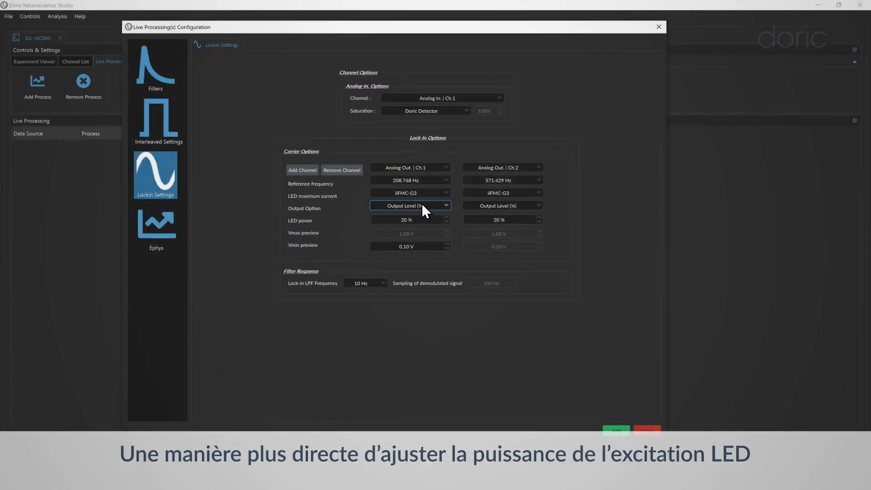
Change the output option of both carrier channels to Optical Power
{"action": "left_click", "coordinate": [421, 203]}
{"action": "left_click", "coordinate": [425, 221]}
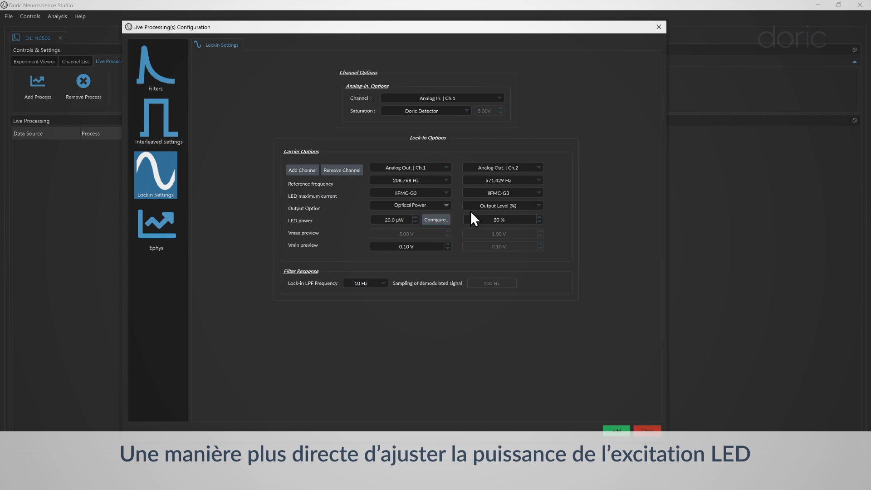
{"action": "left_click", "coordinate": [483, 205]}
{"action": "left_click", "coordinate": [481, 223]}
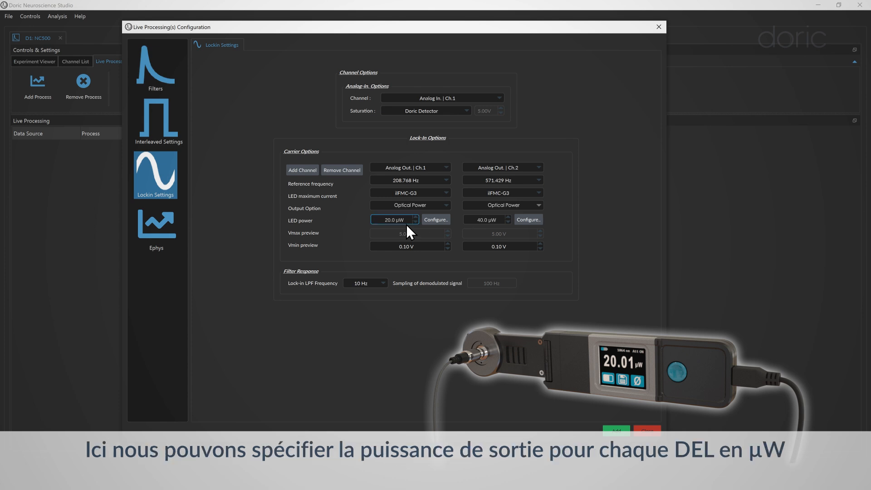
Calibrate the Analog Out. Ch.1 output at 20 µW with a 405 nm wavelength, and calibrate the Ch.2 output at 465 nm
{"action": "left_click", "coordinate": [436, 220]}
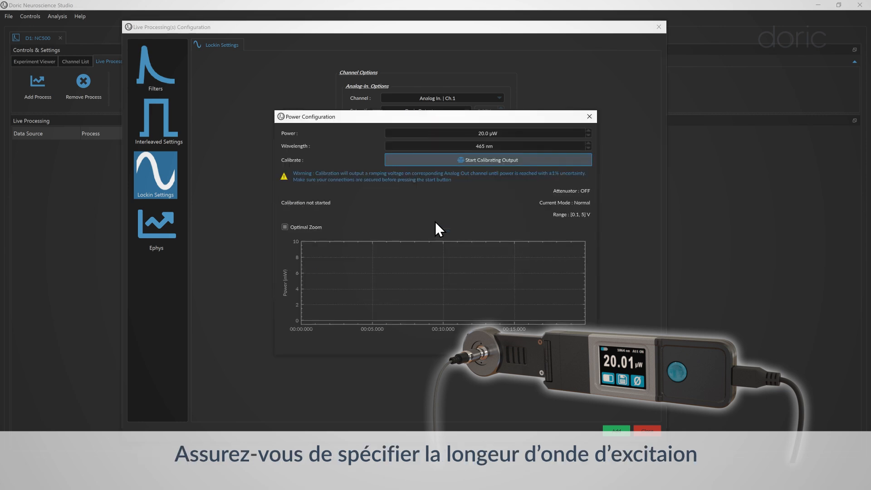
{"action": "double_click", "coordinate": [476, 145]}
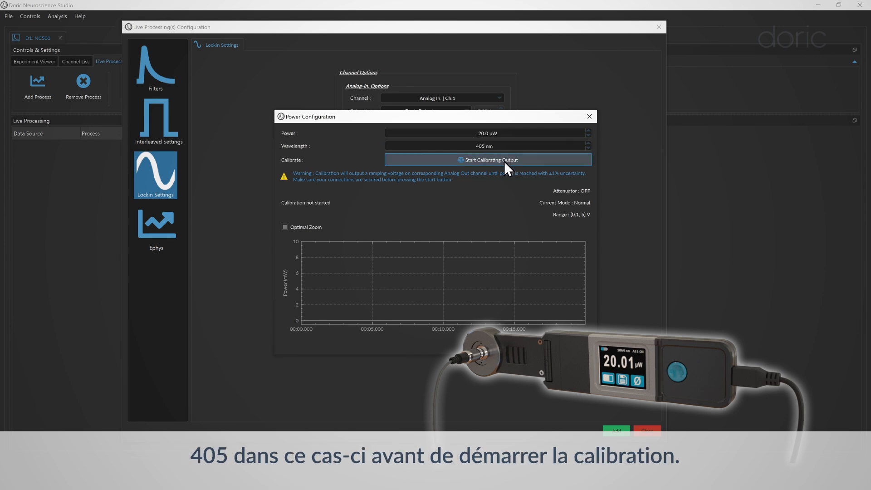
{"action": "left_click", "coordinate": [526, 162]}
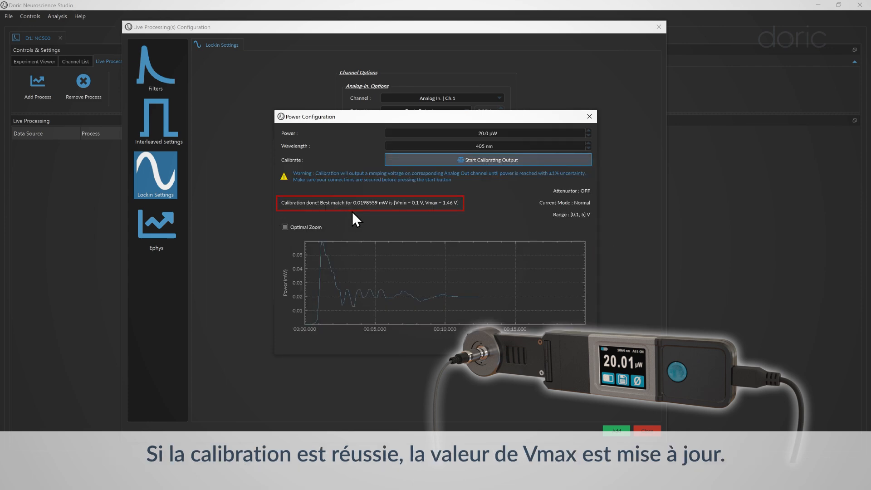
{"action": "left_click", "coordinate": [589, 117]}
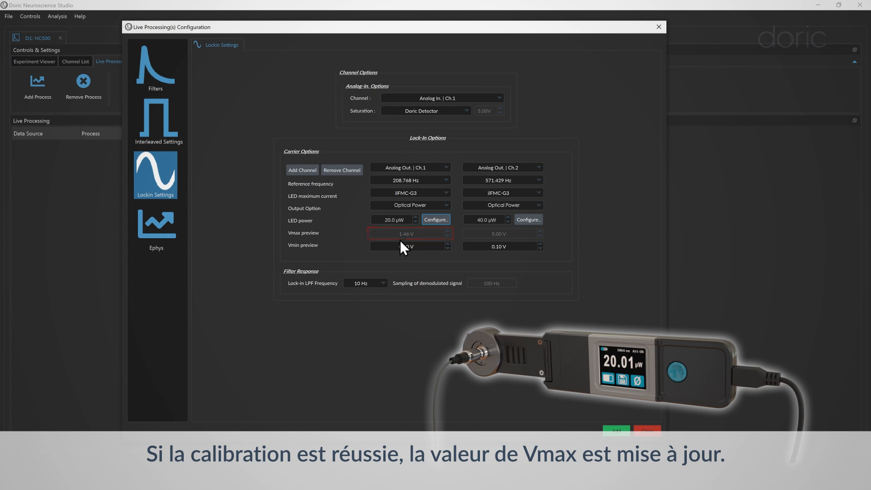
{"action": "left_click", "coordinate": [528, 219]}
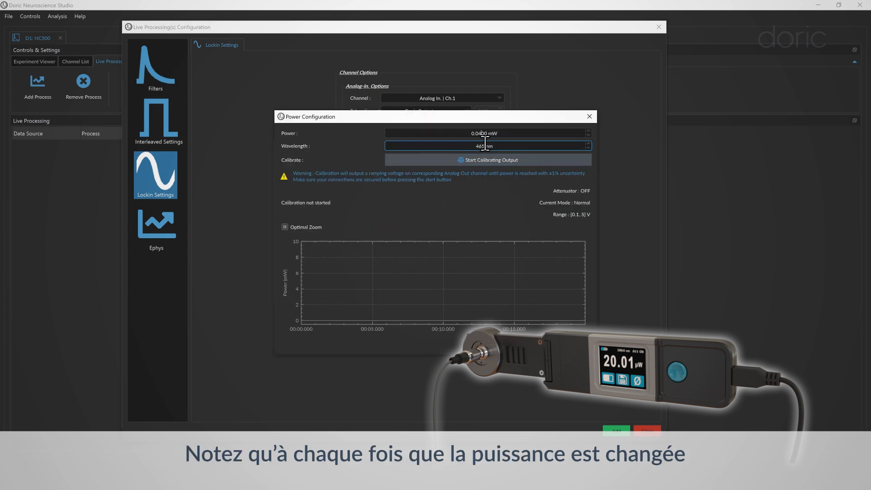
{"action": "left_click", "coordinate": [503, 159]}
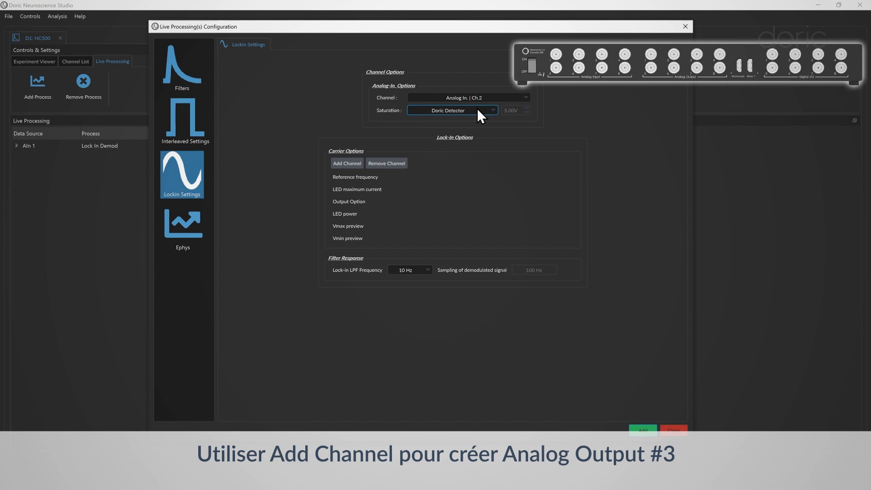
Add a carrier channel on Analog Out. Ch.3 for Analog In. Ch.2 and add the lock-in process
{"action": "left_click", "coordinate": [357, 164]}
{"action": "left_click", "coordinate": [421, 165]}
{"action": "left_click", "coordinate": [426, 191]}
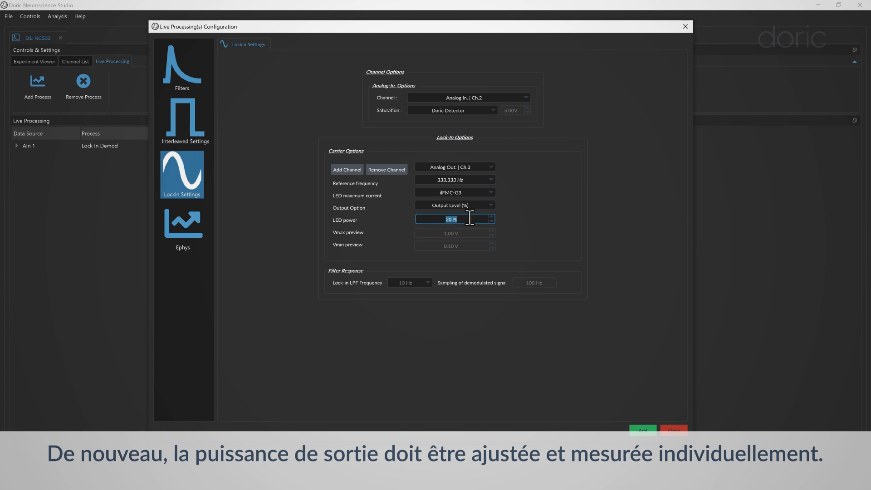
{"action": "left_click", "coordinate": [642, 428]}
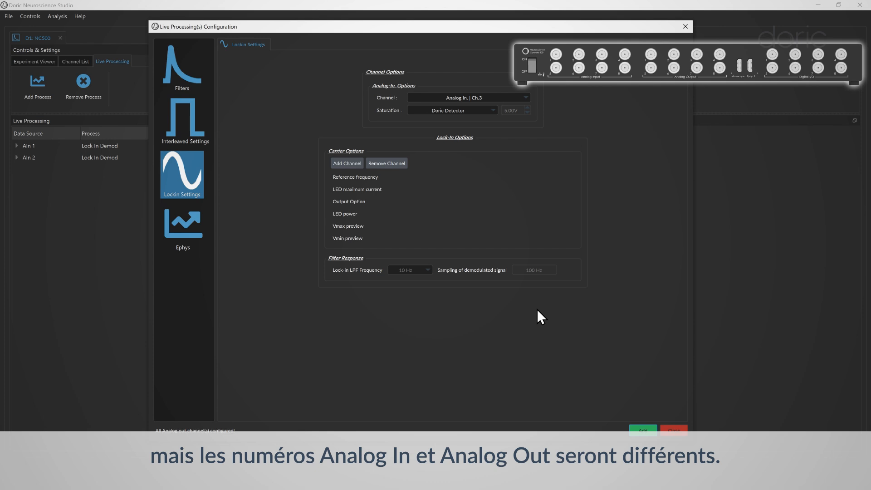
Configure Analog In. Ch.5 with two carrier channels assigned to Analog Out. Ch.5 and Ch.6
{"action": "left_click", "coordinate": [482, 100]}
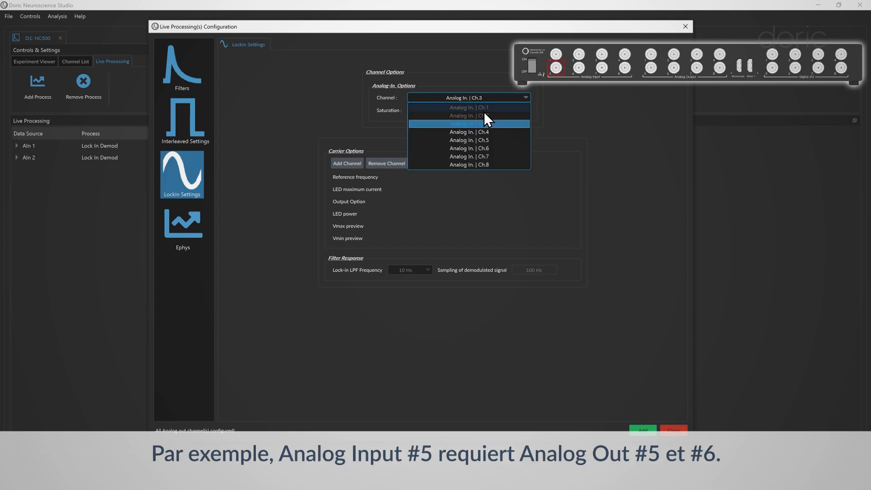
{"action": "left_click", "coordinate": [481, 123]}
{"action": "left_click", "coordinate": [346, 164]}
{"action": "left_click", "coordinate": [347, 167]}
{"action": "left_click", "coordinate": [412, 167]}
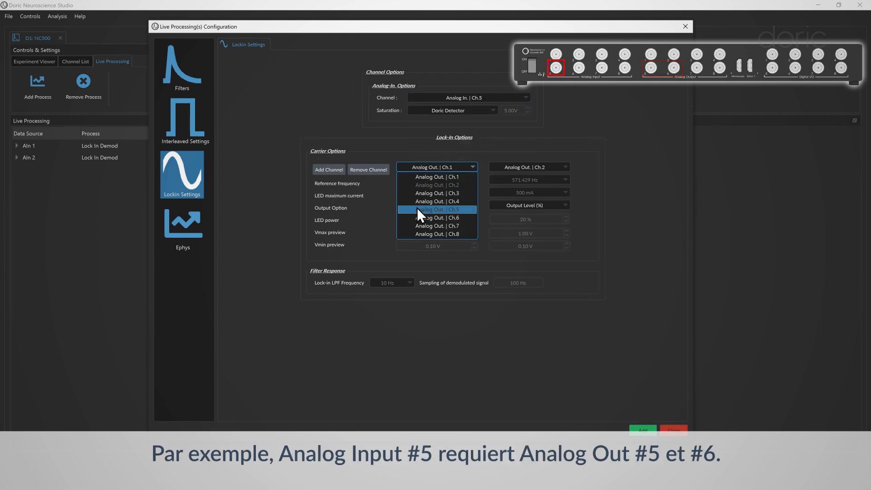
{"action": "left_click", "coordinate": [417, 208]}
{"action": "left_click", "coordinate": [508, 167]}
{"action": "left_click", "coordinate": [517, 217]}
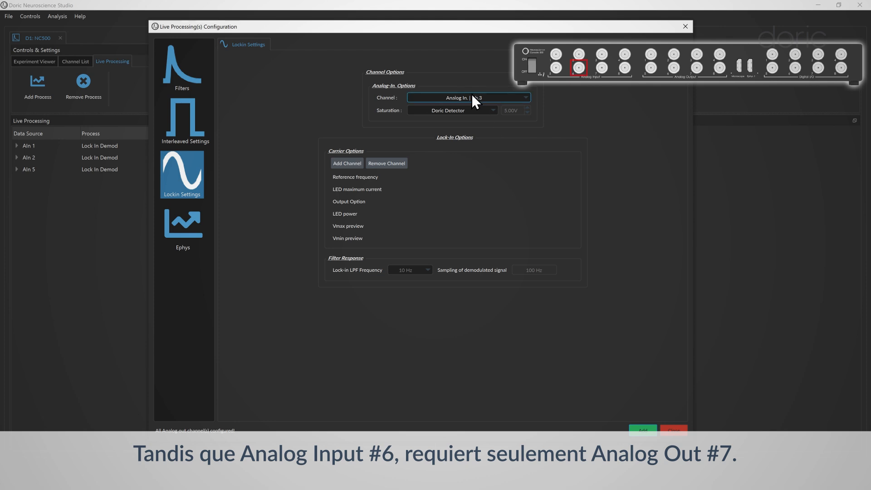
Configure Analog In. Ch.6 with a single carrier channel assigned to Analog Out. Ch.7
{"action": "left_click", "coordinate": [472, 96]}
{"action": "left_click", "coordinate": [444, 149]}
{"action": "left_click", "coordinate": [358, 164]}
{"action": "left_click", "coordinate": [440, 168]}
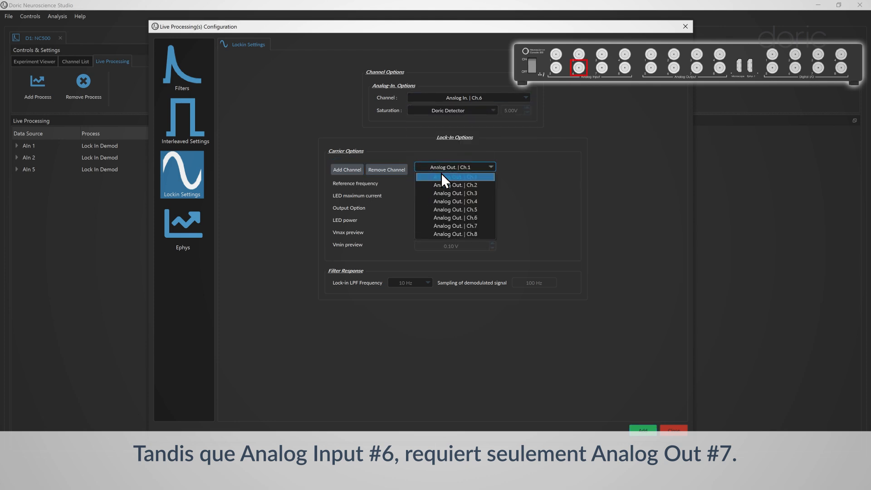
{"action": "left_click", "coordinate": [445, 222]}
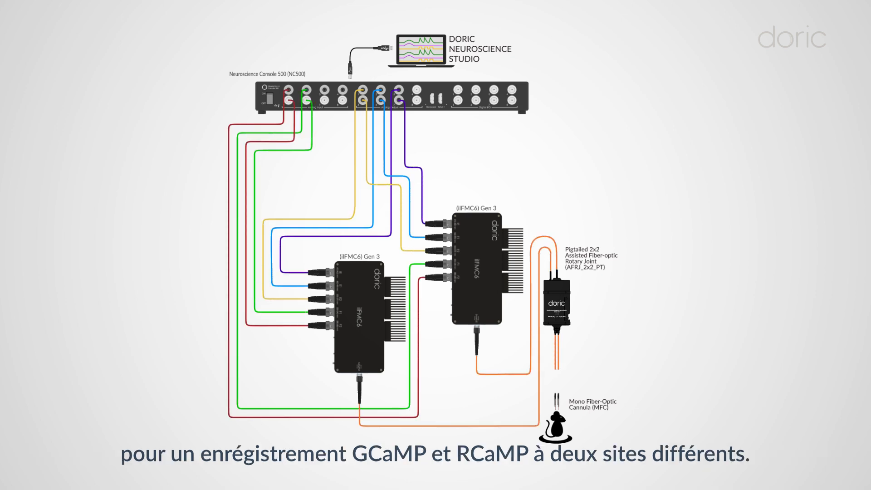
Expand the AIn 1 entry in the live processing list to view its channels
{"action": "left_click", "coordinate": [17, 146]}
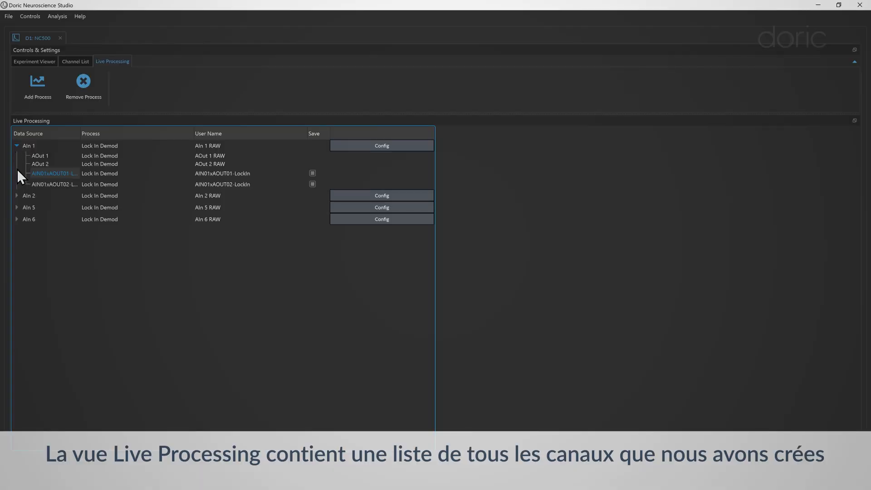
Expand the AIn 2, AIn 5 and AIn 6 entries in the live processing list to view their channels
{"action": "left_click", "coordinate": [17, 195]}
{"action": "left_click", "coordinate": [17, 226]}
{"action": "left_click", "coordinate": [17, 276]}
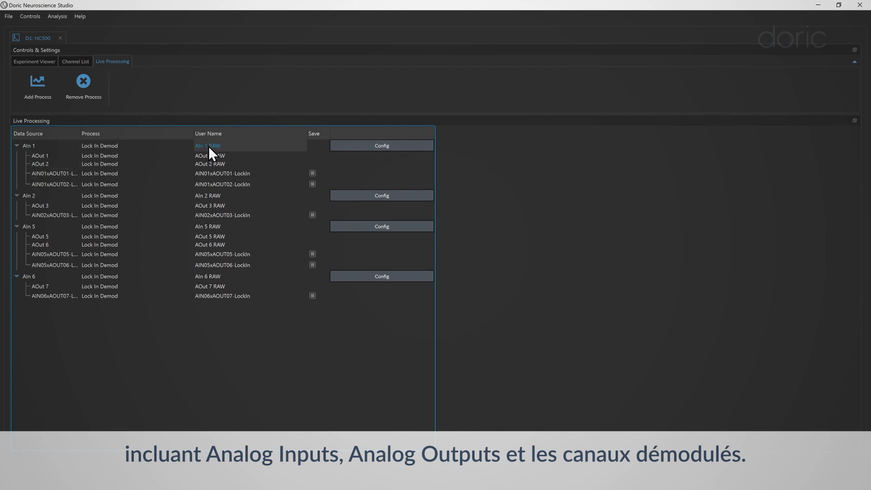
Rename the AIN01xAOUT01 lock-in channel as "isosbestic A"
{"action": "double_click", "coordinate": [207, 174]}
{"action": "type", "text": "isnd"}
{"action": "key", "text": "BackSpace"}
{"action": "key", "text": "BackSpace"}
{"action": "type", "text": "osbestic"}
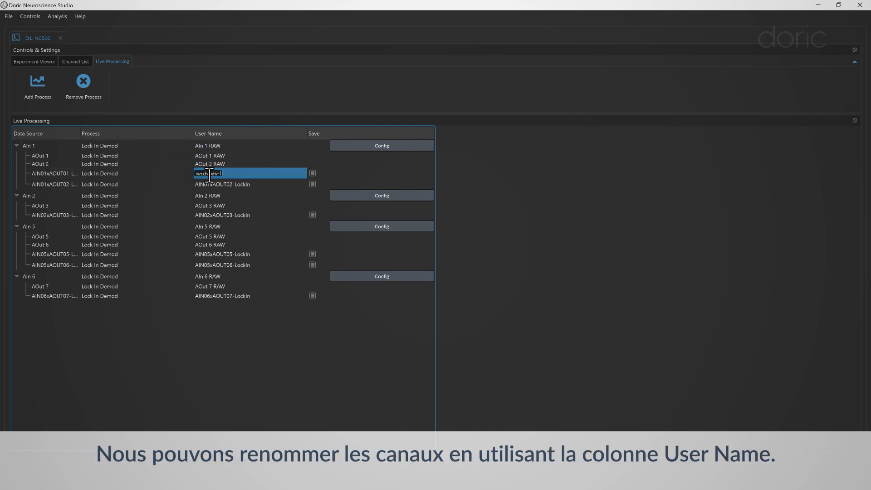
{"action": "type", "text": " A"}
Rename the AIN01xAOUT02 lock-in channel as "GCaMP A"
{"action": "double_click", "coordinate": [260, 186]}
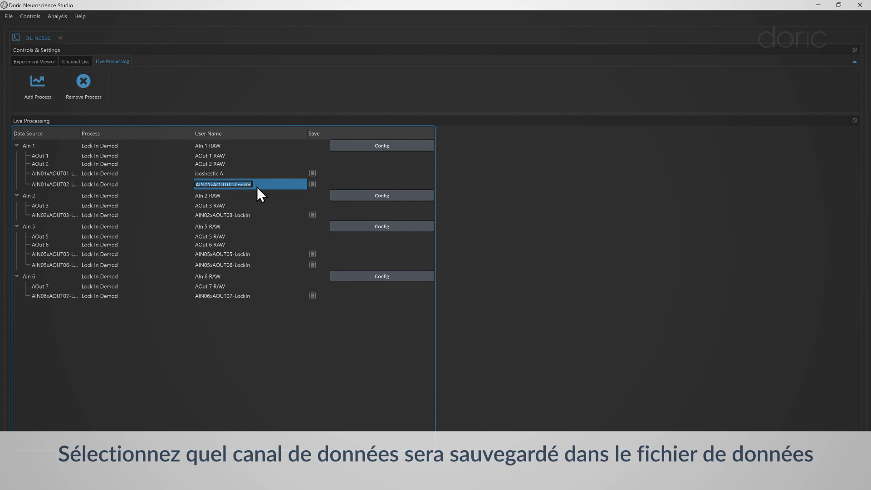
{"action": "type", "text": "GCaMP A"}
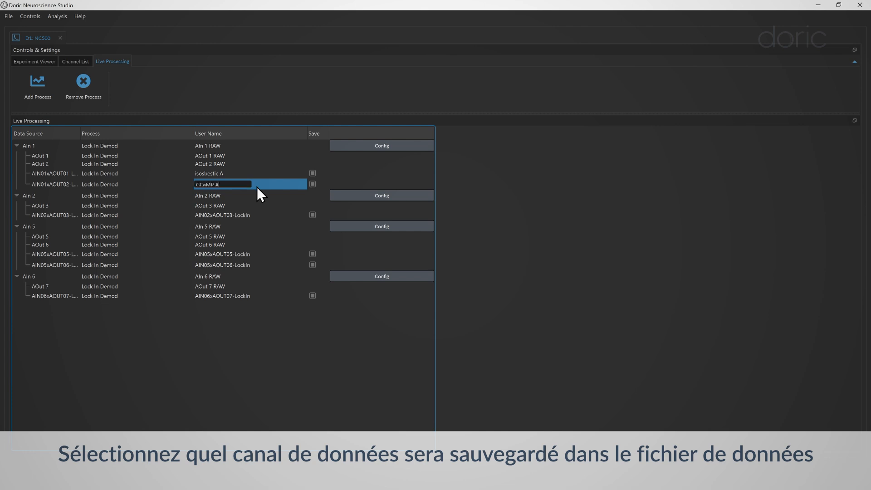
{"action": "left_click", "coordinate": [248, 216]}
{"action": "left_click", "coordinate": [361, 149]}
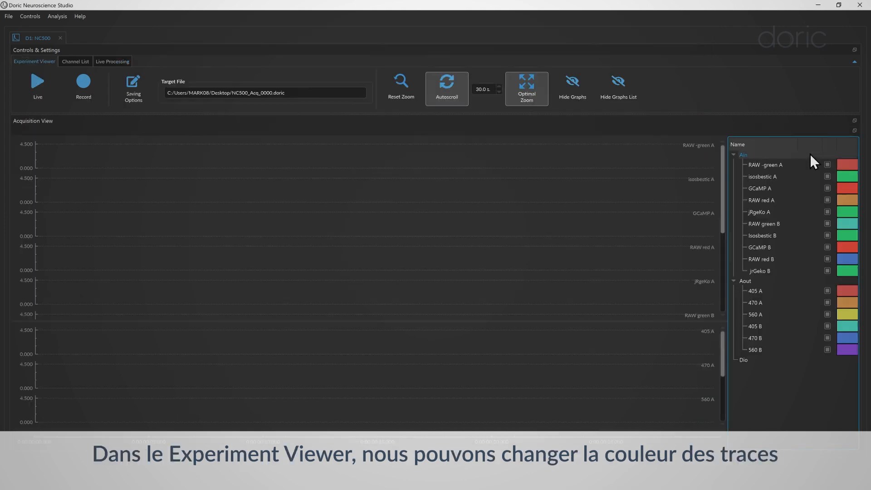
Recolour the RAW traces white, isosbestic blue, GCaMP green and jRgeKo red, and hide all Aout traces in the Experiment Viewer
{"action": "left_click", "coordinate": [844, 160]}
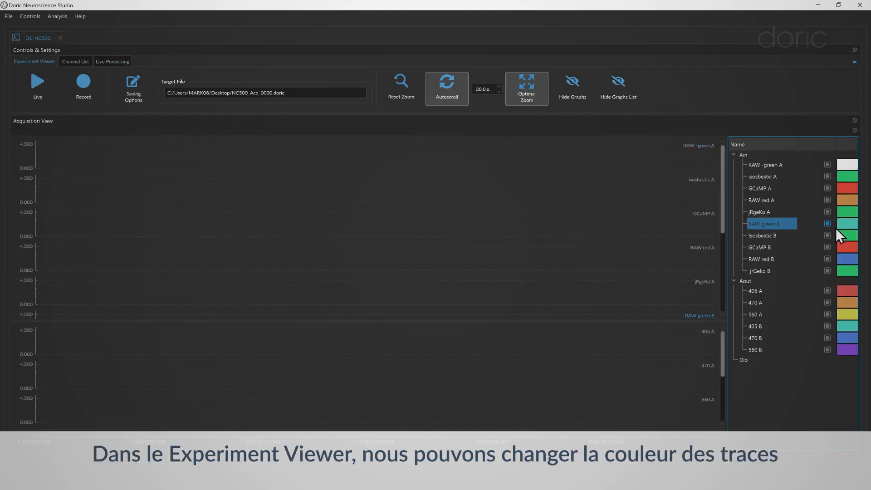
{"action": "left_click", "coordinate": [837, 227]}
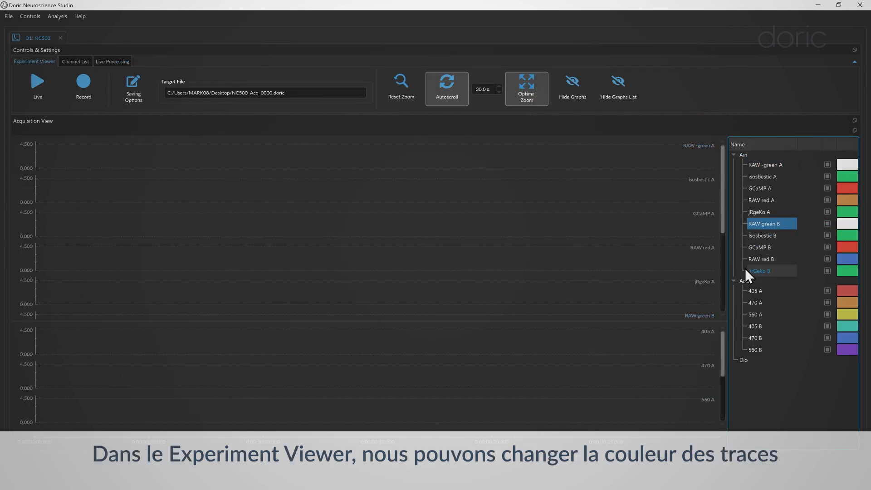
{"action": "left_click", "coordinate": [826, 265]}
{"action": "left_click", "coordinate": [827, 262]}
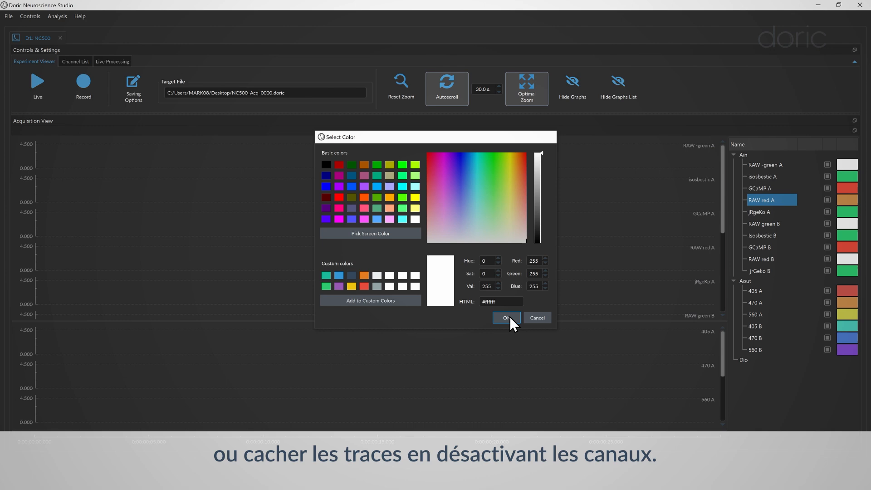
{"action": "left_click", "coordinate": [510, 316]}
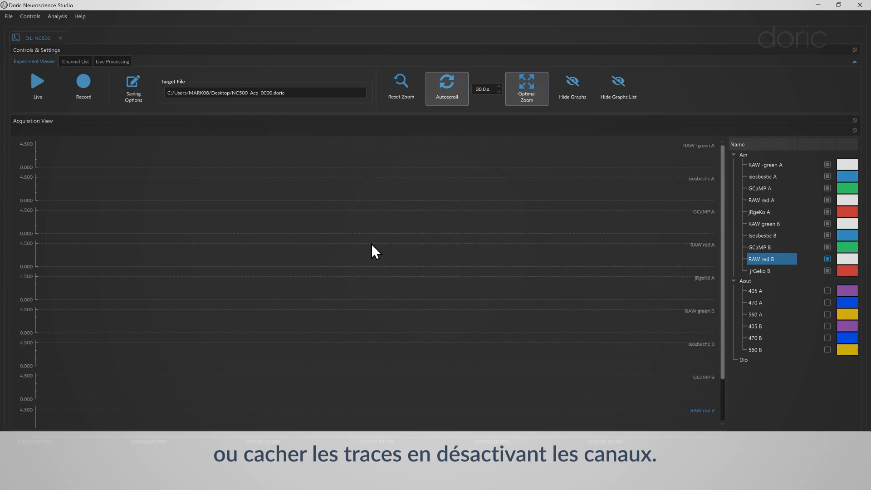
View the file saving options and save the channel configuration as Config_NC500_2xilFMC6.doric in the config folder on the Desktop
{"action": "left_click", "coordinate": [138, 80]}
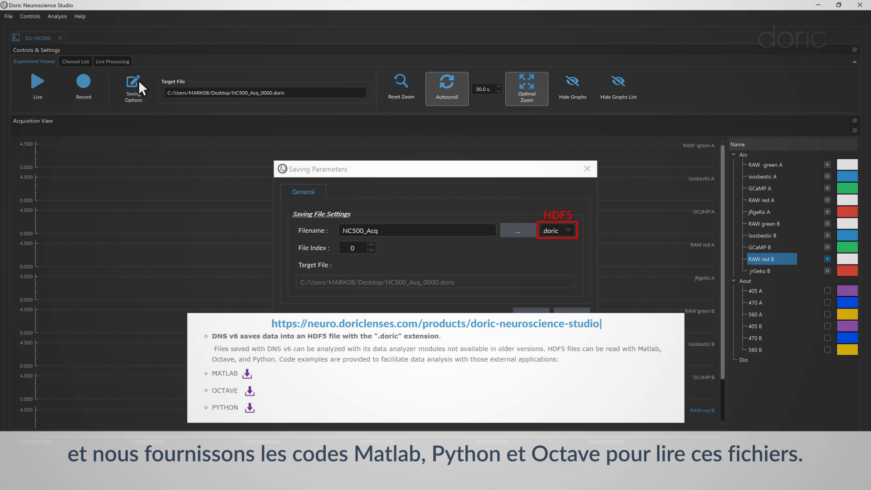
{"action": "left_click", "coordinate": [66, 62]}
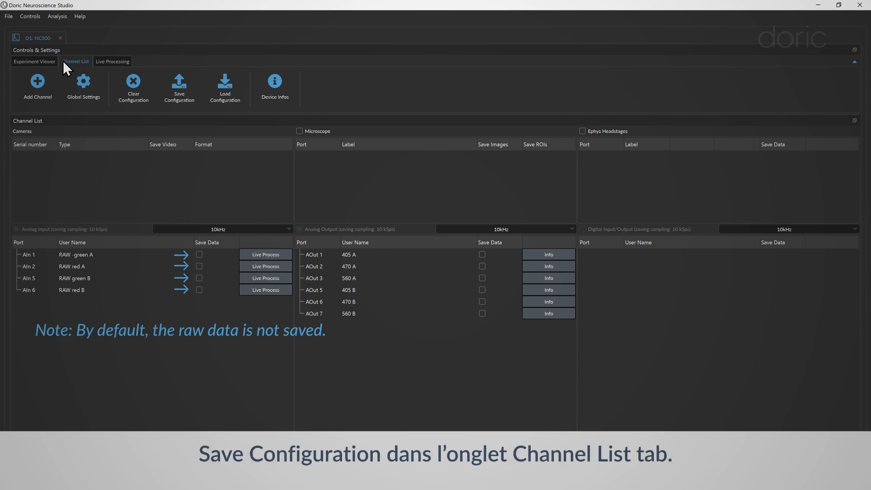
{"action": "left_click", "coordinate": [179, 86]}
{"action": "left_click", "coordinate": [109, 279]}
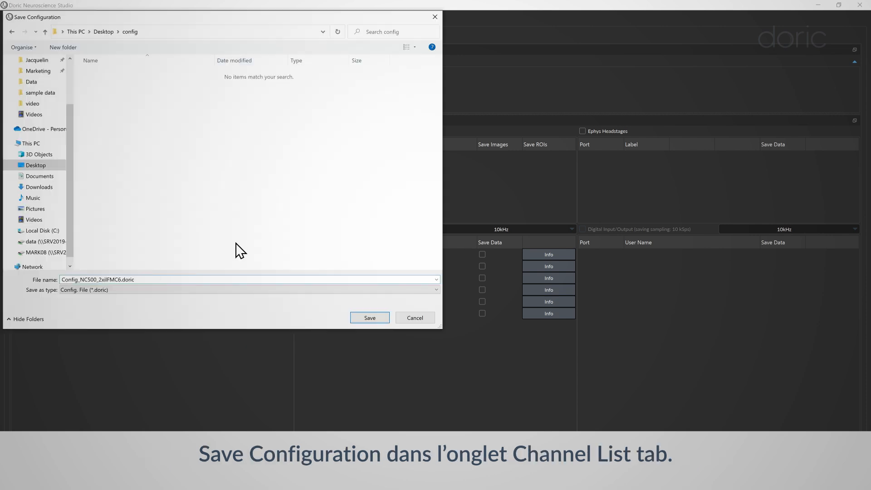
{"action": "left_click", "coordinate": [365, 316]}
Clear all channels and configurations, and reload the setup from Config_NC500_2xilFMC6.doric
{"action": "left_click", "coordinate": [140, 104]}
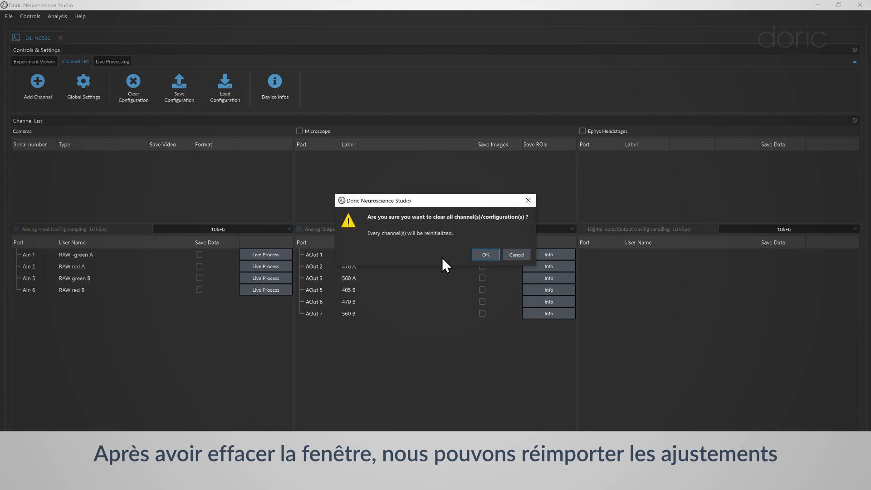
{"action": "left_click", "coordinate": [483, 254]}
{"action": "left_click", "coordinate": [237, 100]}
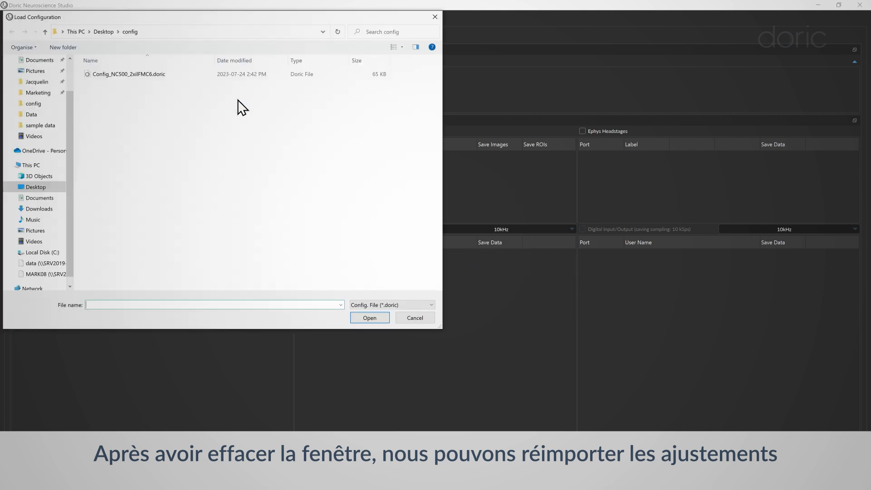
{"action": "left_click", "coordinate": [183, 78]}
{"action": "left_click", "coordinate": [366, 320]}
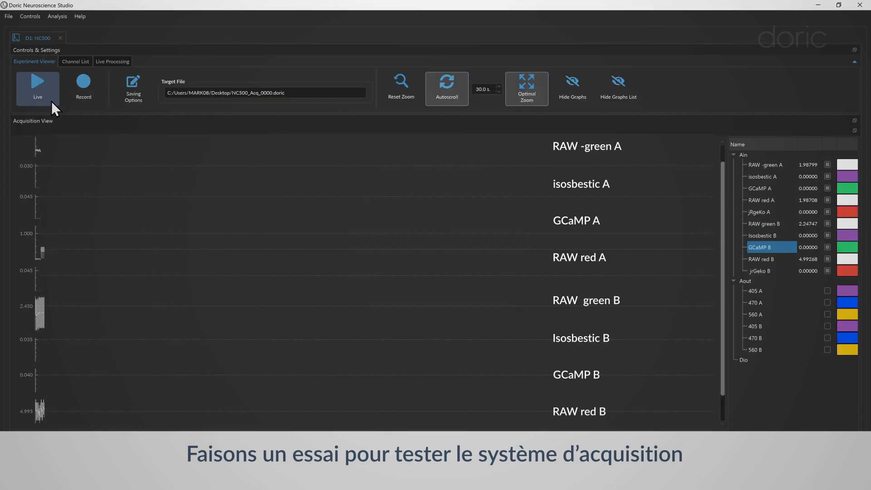
Start a live acquisition in the Experiment Viewer to test the system without recording
{"action": "left_click", "coordinate": [42, 91]}
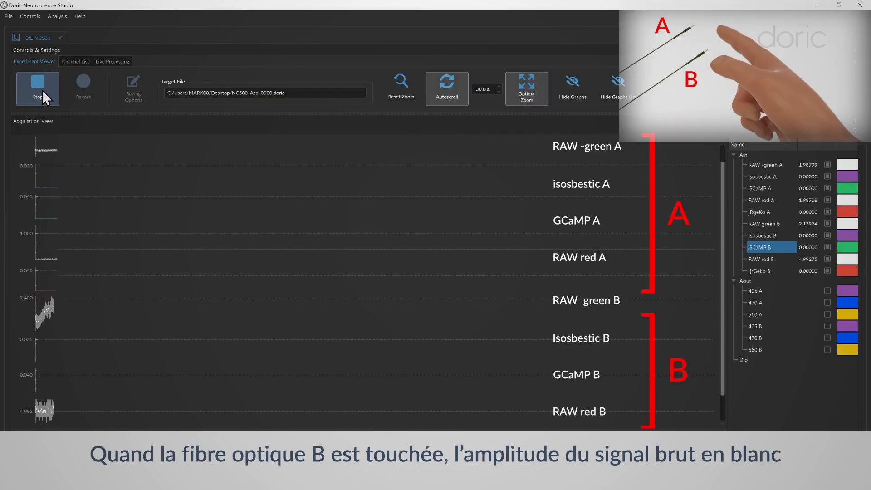